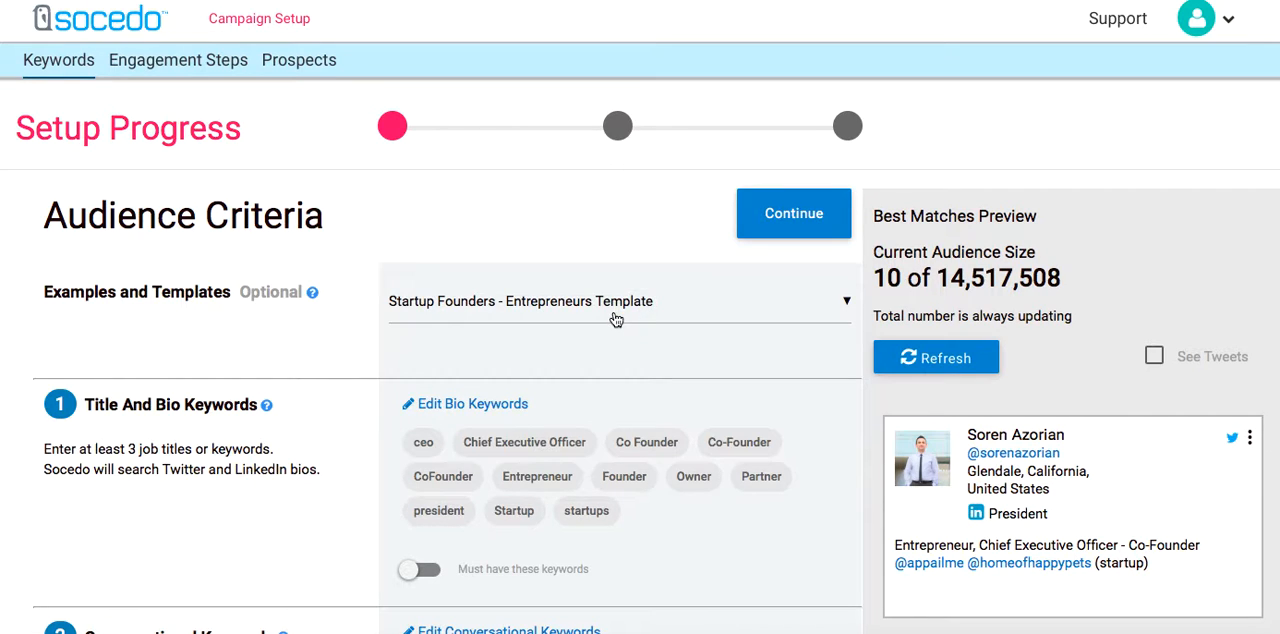
Look through the available audience templates, keeping the Startup Founders - Entrepreneurs Template selected.
{"action": "left_click", "coordinate": [616, 319]}
{"action": "scroll", "coordinate": [619, 393], "scroll_direction": "down", "scroll_amount": 1}
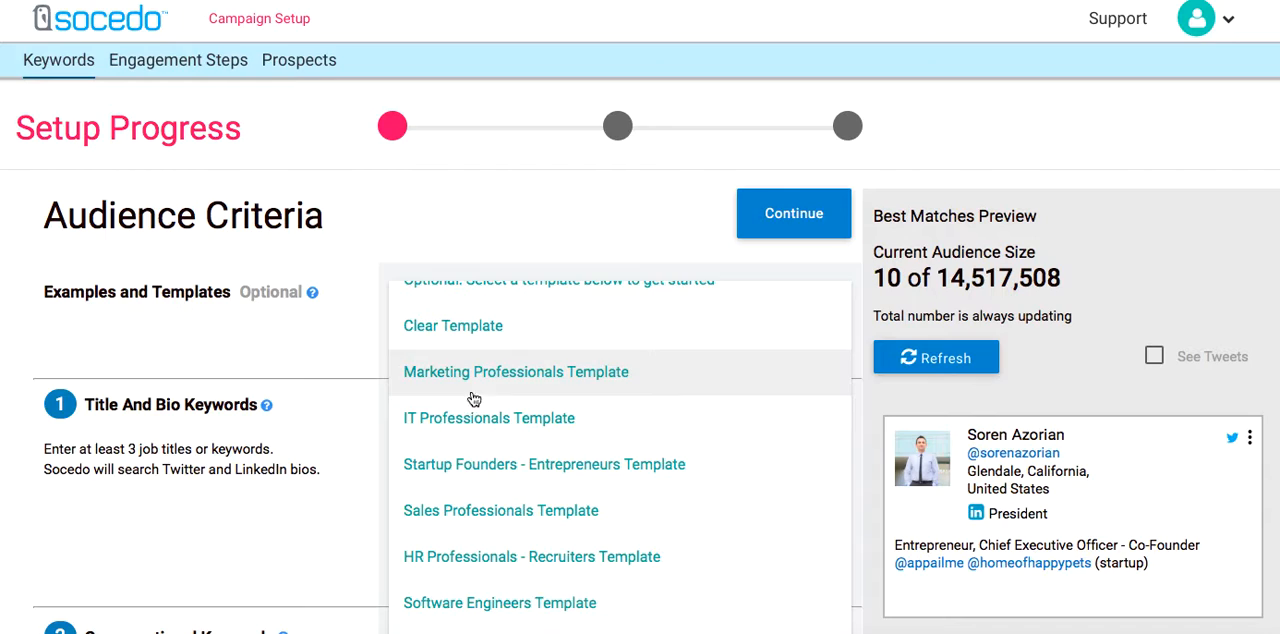
{"action": "left_click", "coordinate": [353, 367]}
Search the keyword suggestions for #startup.
{"action": "scroll", "coordinate": [385, 321], "scroll_direction": "down", "scroll_amount": 3}
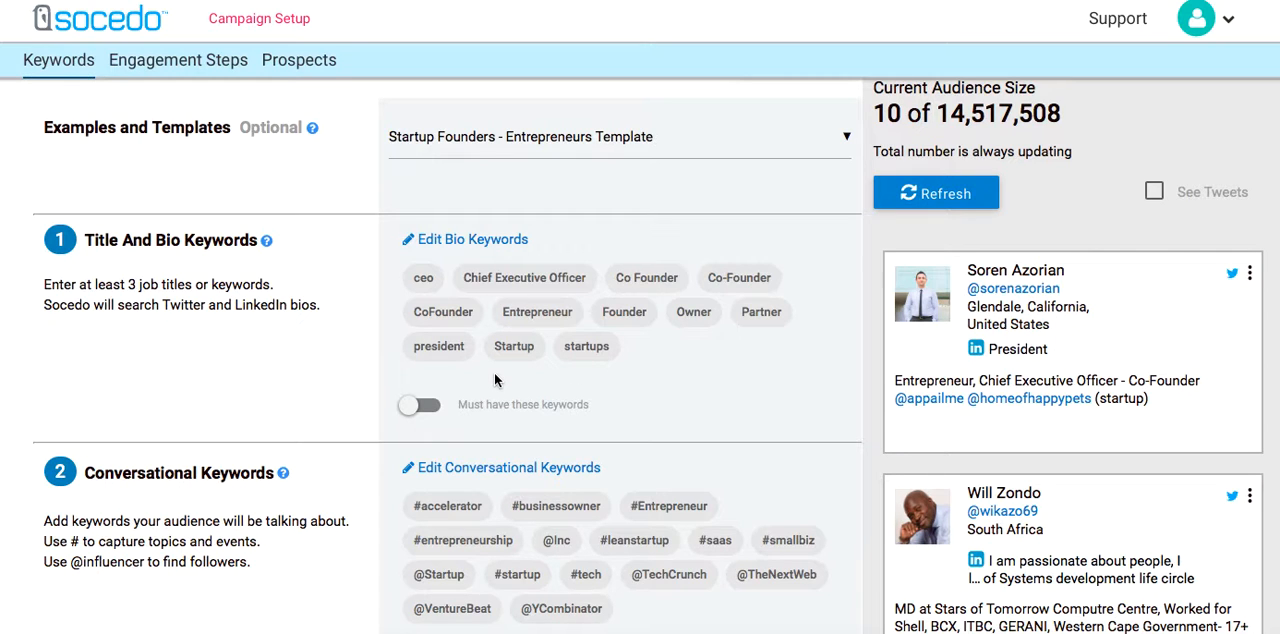
{"action": "scroll", "coordinate": [494, 380], "scroll_direction": "down", "scroll_amount": 5}
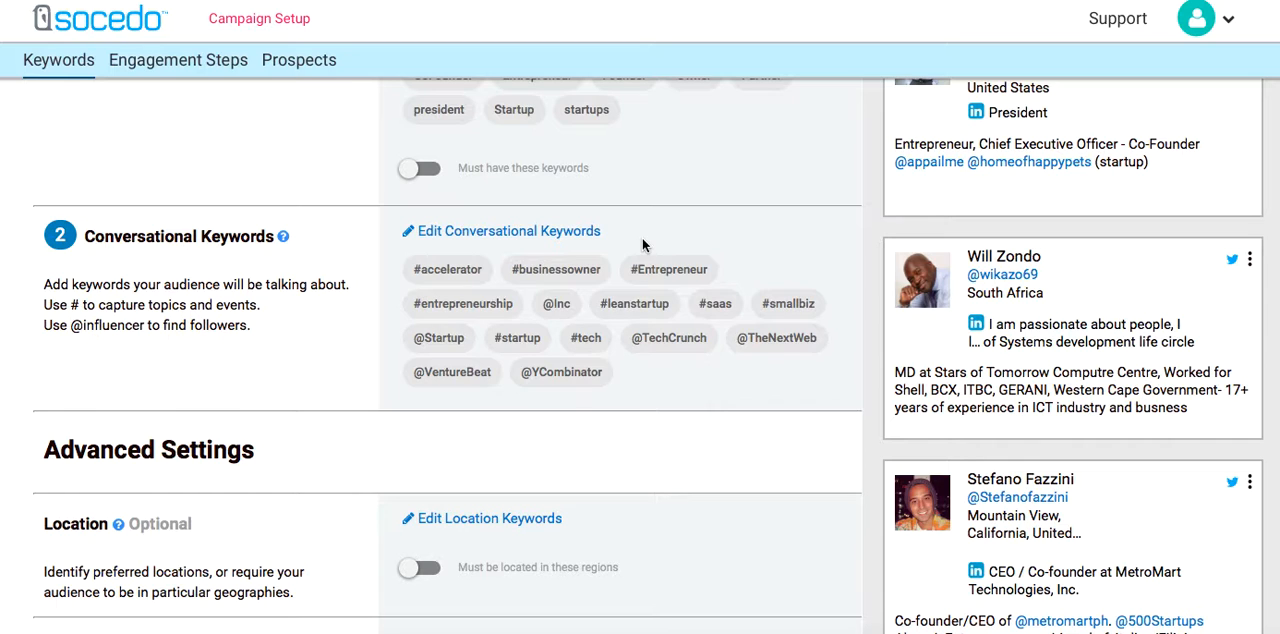
{"action": "scroll", "coordinate": [581, 389], "scroll_direction": "down", "scroll_amount": 5}
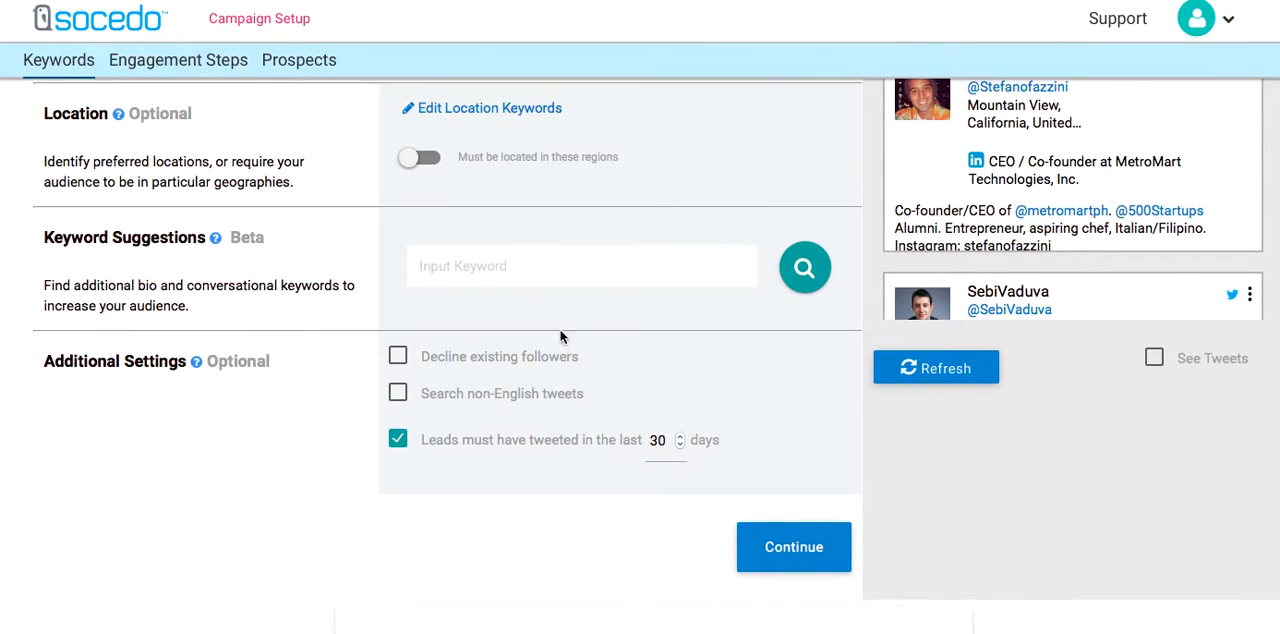
{"action": "left_click", "coordinate": [467, 274]}
{"action": "type", "text": "#"}
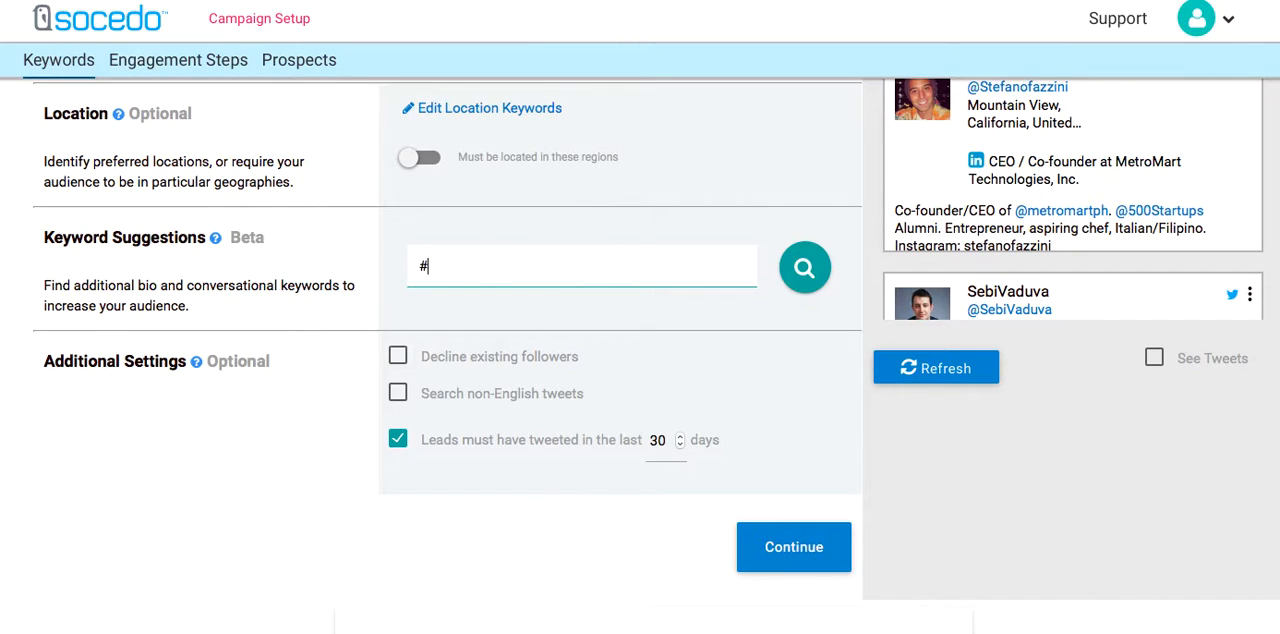
{"action": "type", "text": "startup"}
{"action": "left_click", "coordinate": [805, 268]}
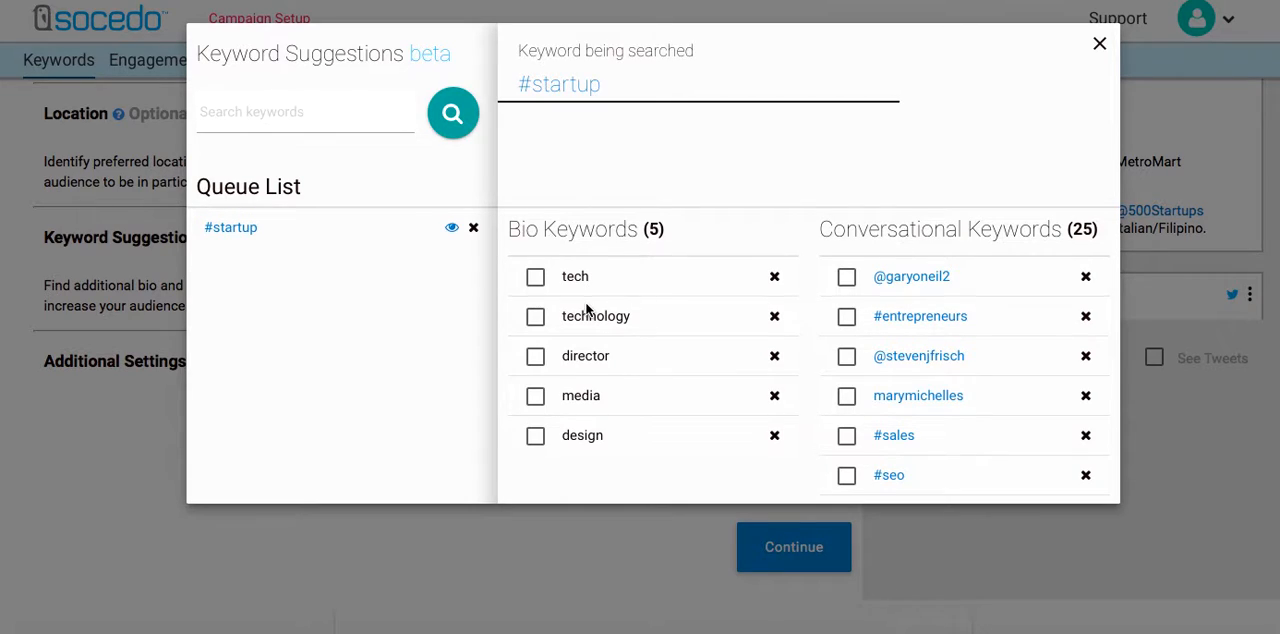
Select technology among the suggested bio keywords.
{"action": "left_click", "coordinate": [537, 318]}
{"action": "scroll", "coordinate": [819, 263], "scroll_direction": "down", "scroll_amount": 1}
{"action": "scroll", "coordinate": [819, 263], "scroll_direction": "up", "scroll_amount": 1}
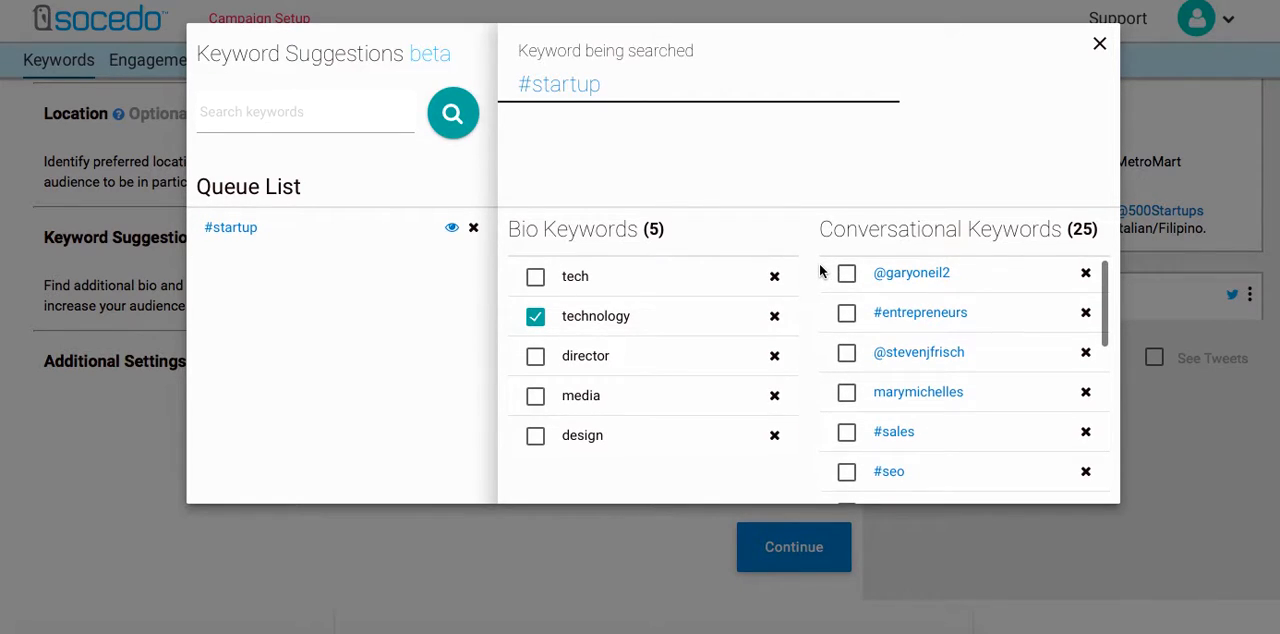
{"action": "scroll", "coordinate": [960, 225], "scroll_direction": "down", "scroll_amount": 1}
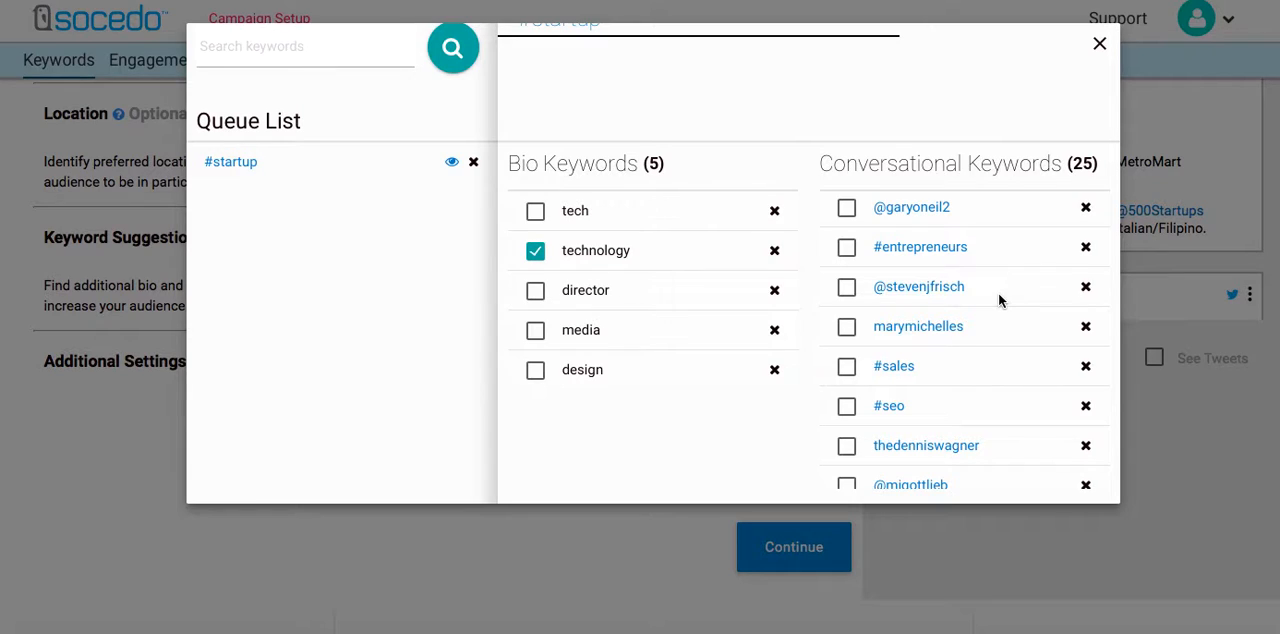
{"action": "left_click", "coordinate": [846, 290]}
{"action": "scroll", "coordinate": [1007, 345], "scroll_direction": "down", "scroll_amount": 5}
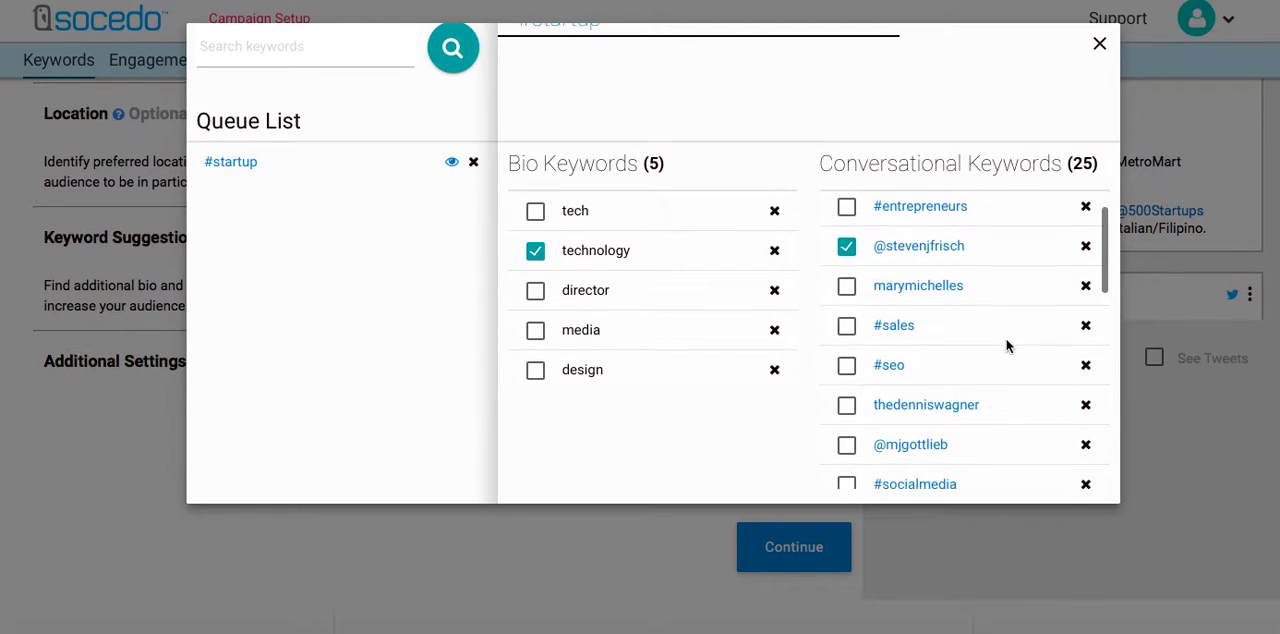
{"action": "scroll", "coordinate": [1007, 345], "scroll_direction": "down", "scroll_amount": 1}
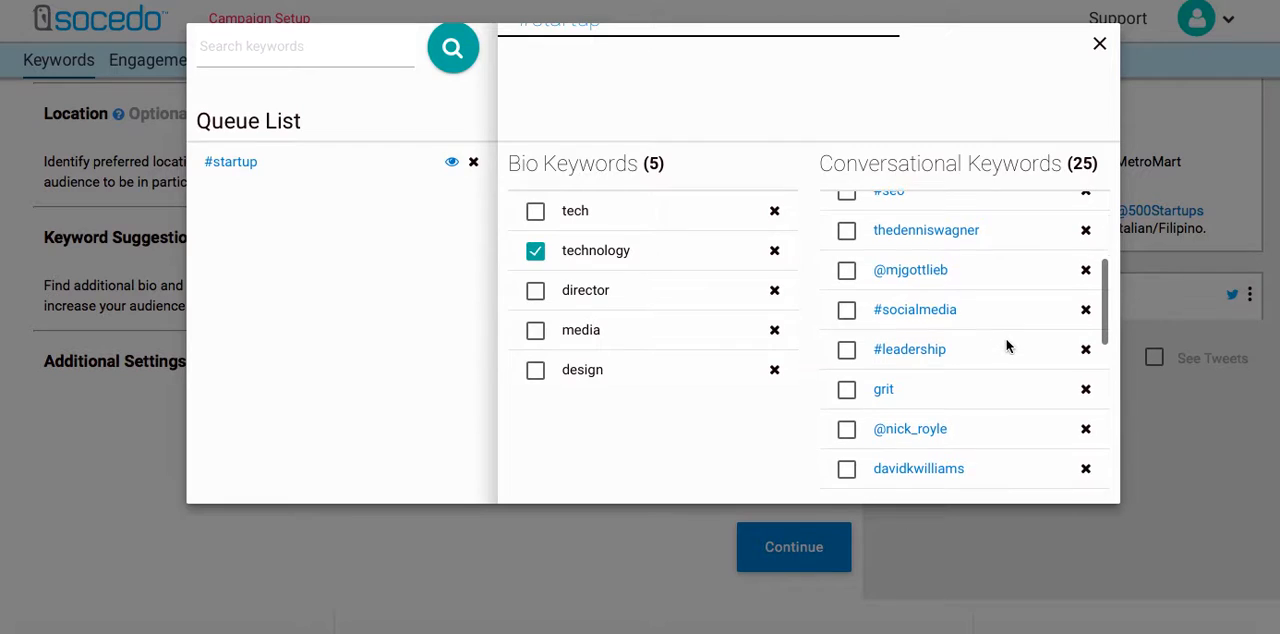
{"action": "left_click", "coordinate": [845, 256]}
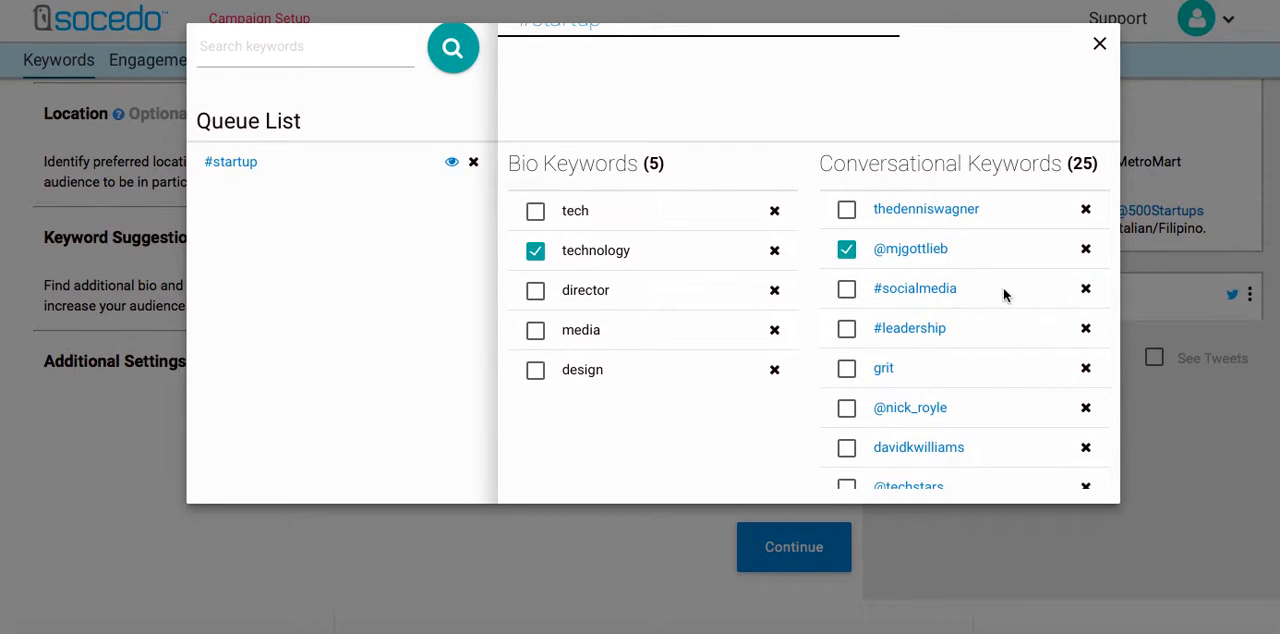
{"action": "scroll", "coordinate": [985, 324], "scroll_direction": "down", "scroll_amount": 1}
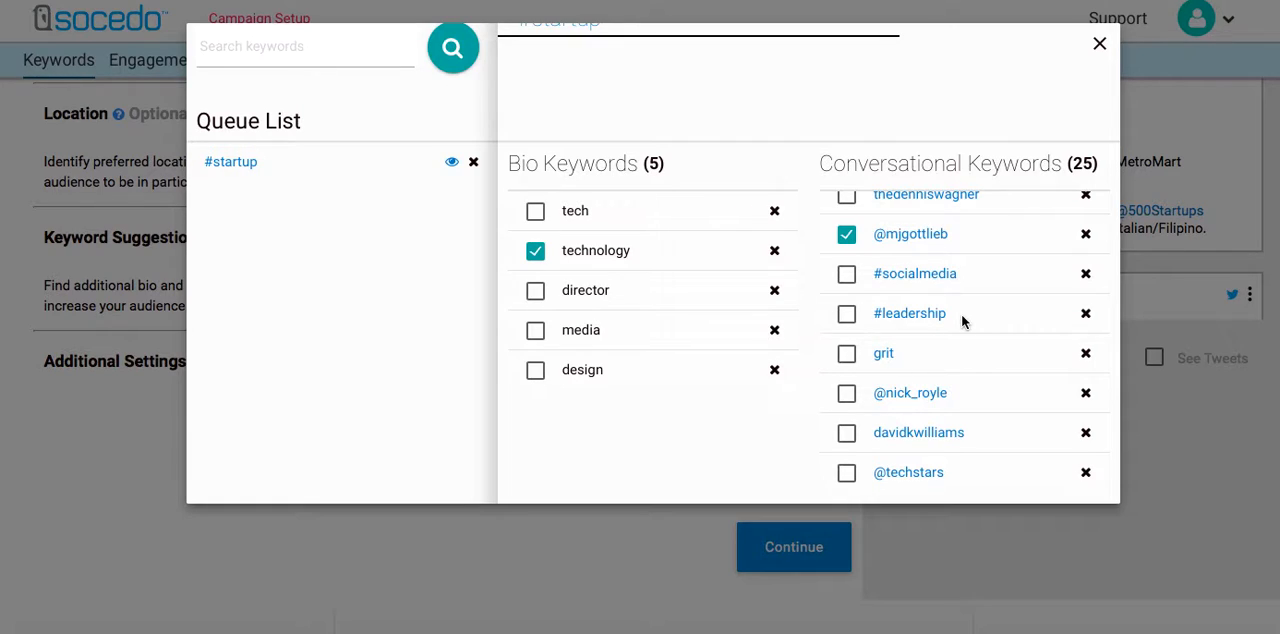
{"action": "left_click", "coordinate": [847, 318]}
{"action": "scroll", "coordinate": [960, 325], "scroll_direction": "down", "scroll_amount": 1}
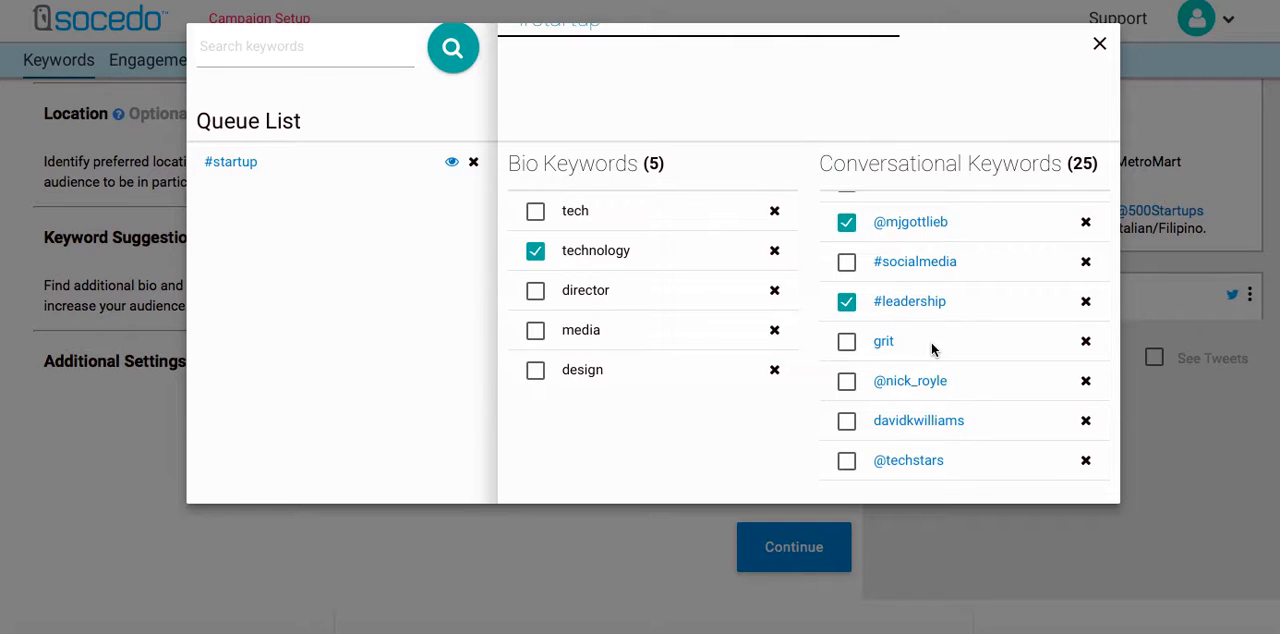
{"action": "left_click", "coordinate": [847, 343]}
{"action": "left_click", "coordinate": [847, 462]}
Add the selected keywords to the audience criteria and close the keyword suggestions.
{"action": "scroll", "coordinate": [811, 440], "scroll_direction": "up", "scroll_amount": 1}
{"action": "scroll", "coordinate": [811, 440], "scroll_direction": "down", "scroll_amount": 2}
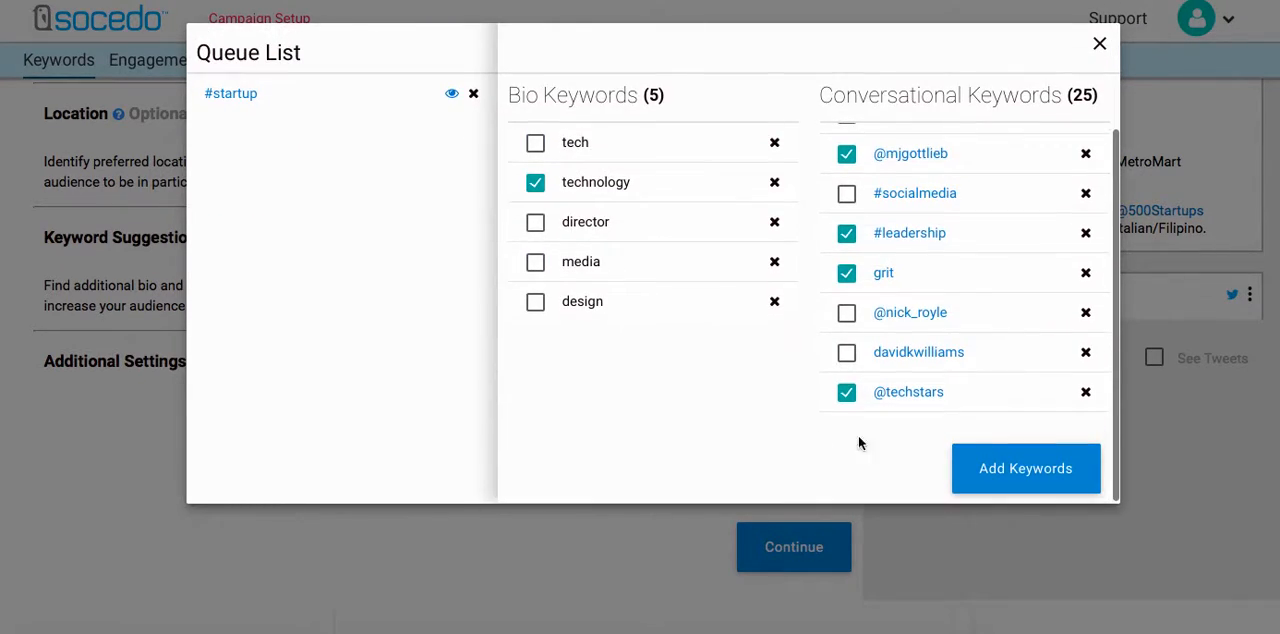
{"action": "left_click", "coordinate": [990, 472]}
{"action": "left_click", "coordinate": [518, 542]}
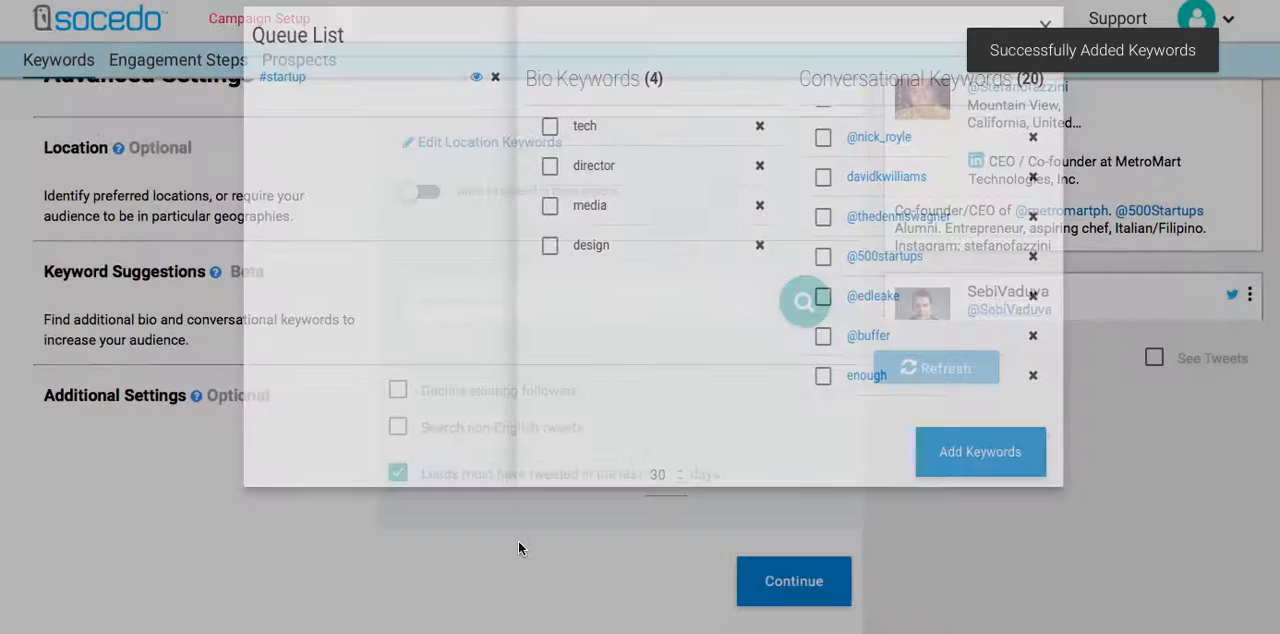
Examine the bio and conversational keyword lists and the profiles in the Best Matches Preview.
{"action": "scroll", "coordinate": [783, 432], "scroll_direction": "up", "scroll_amount": 8}
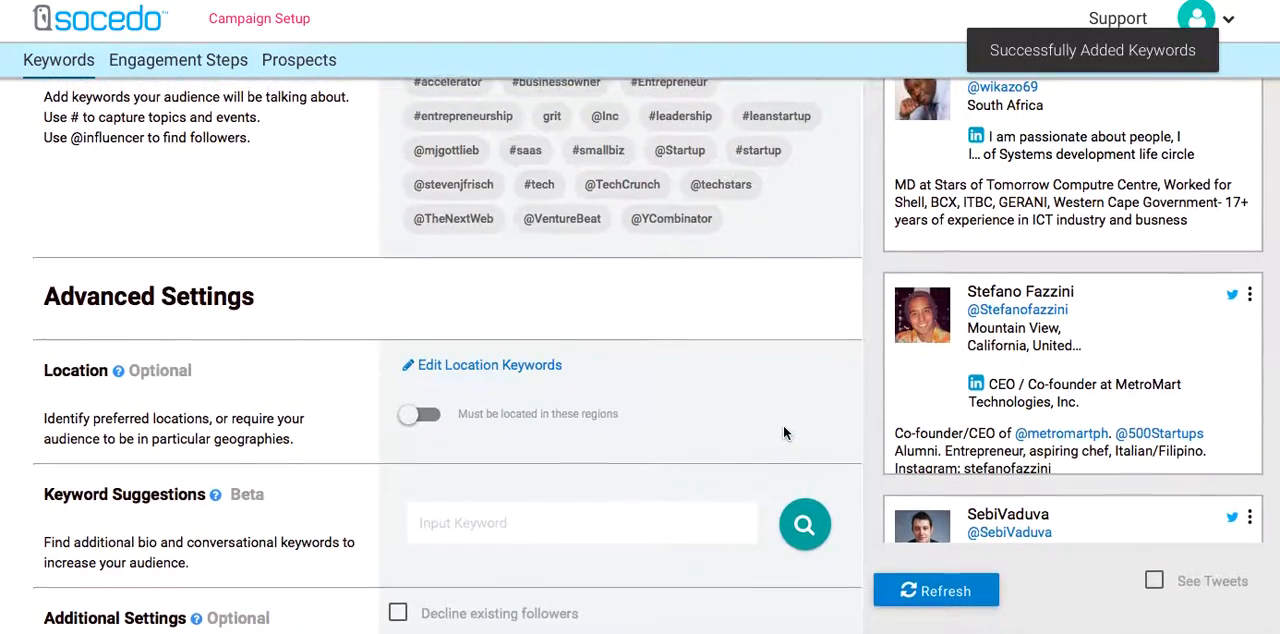
{"action": "scroll", "coordinate": [783, 432], "scroll_direction": "up", "scroll_amount": 1}
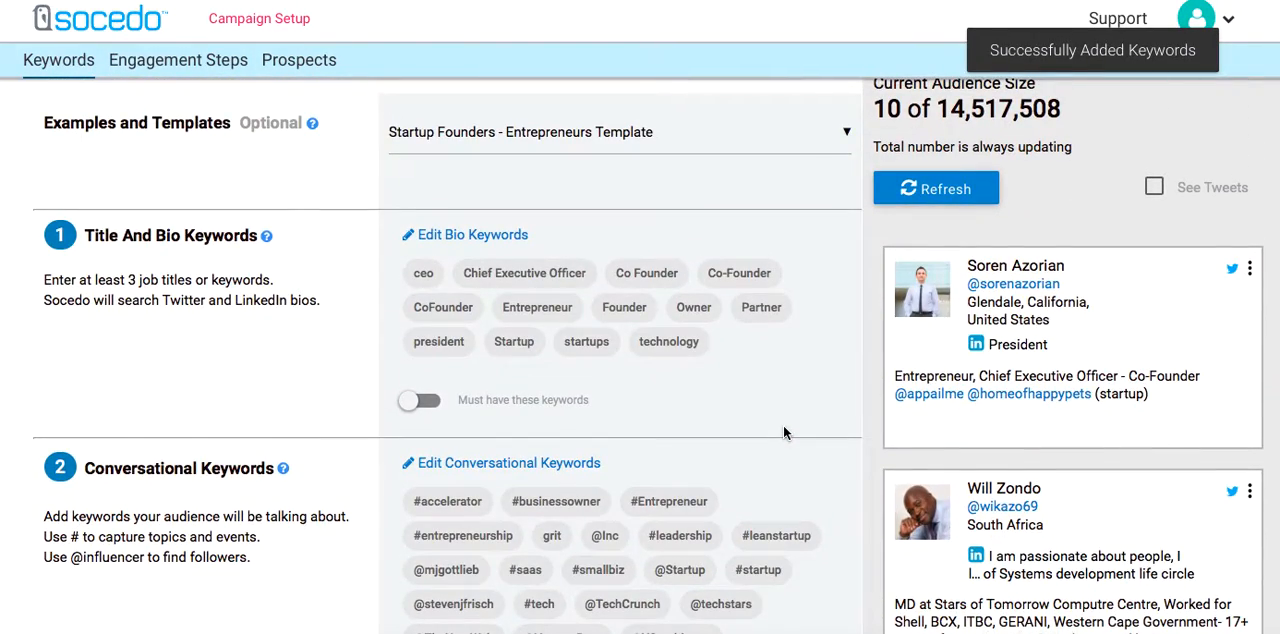
{"action": "scroll", "coordinate": [826, 396], "scroll_direction": "down", "scroll_amount": 1}
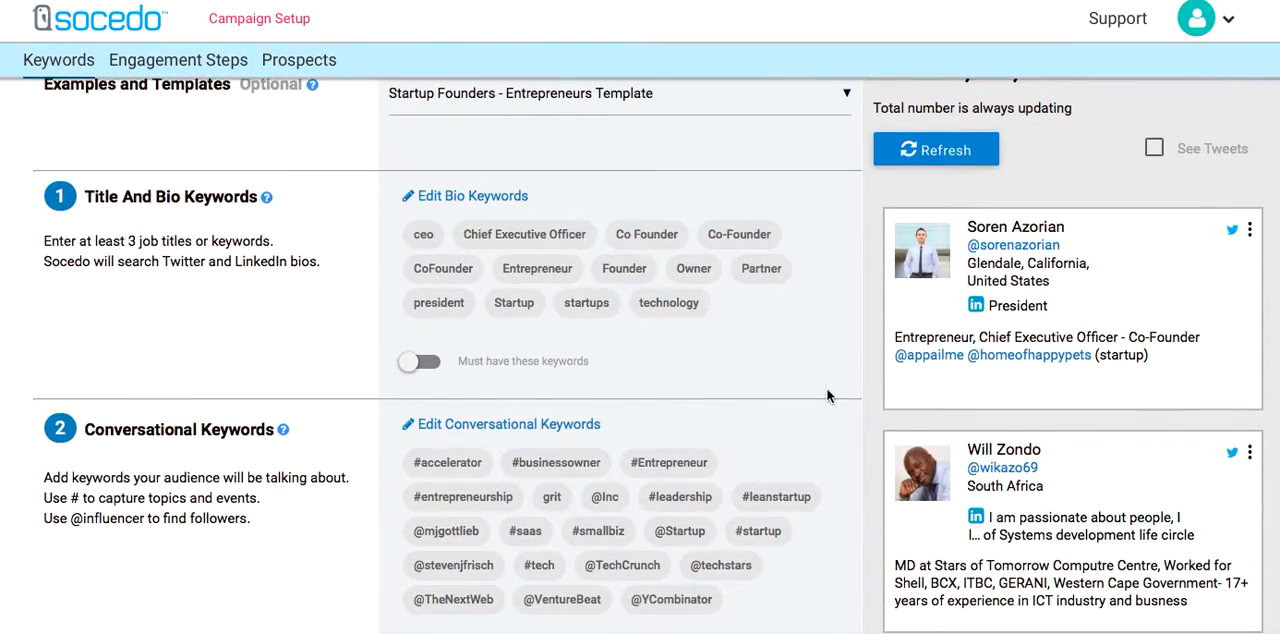
{"action": "scroll", "coordinate": [826, 396], "scroll_direction": "down", "scroll_amount": 1}
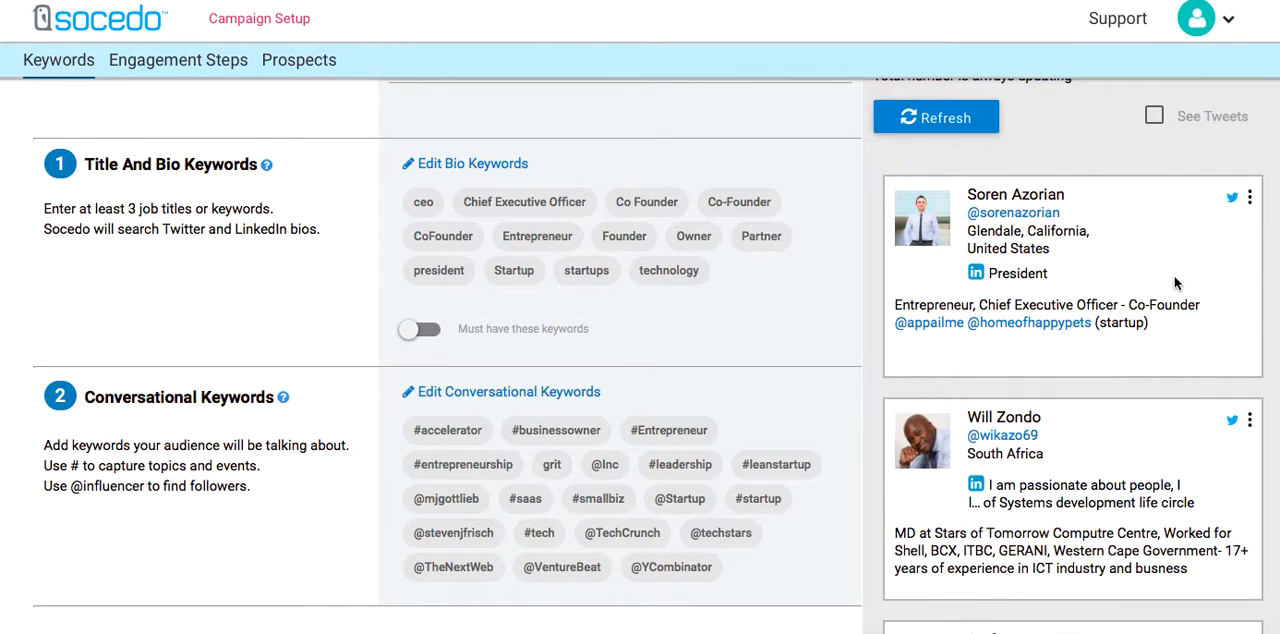
{"action": "scroll", "coordinate": [1176, 284], "scroll_direction": "down", "scroll_amount": 1}
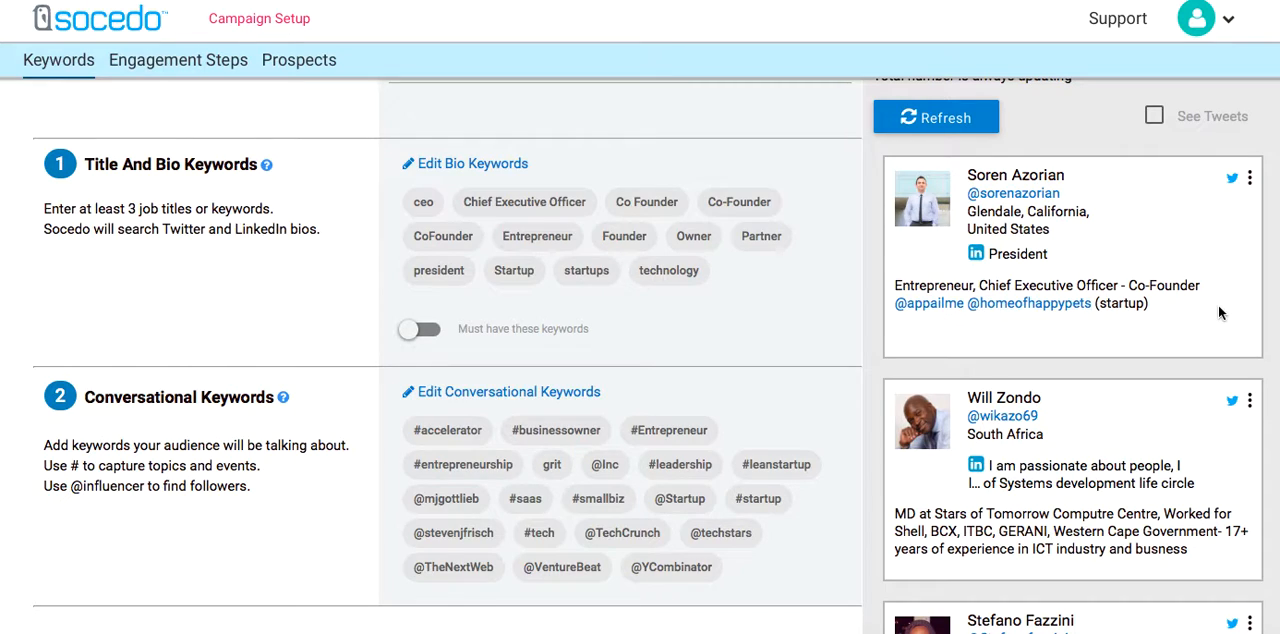
{"action": "scroll", "coordinate": [1219, 312], "scroll_direction": "down", "scroll_amount": 5}
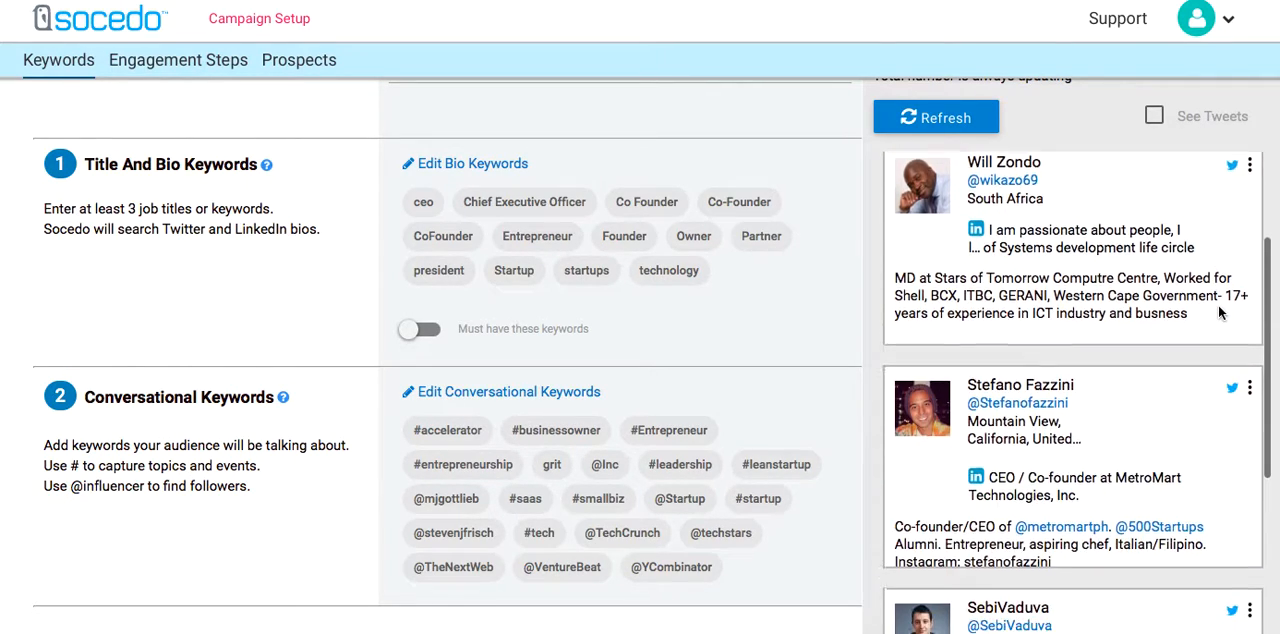
{"action": "scroll", "coordinate": [1218, 312], "scroll_direction": "down", "scroll_amount": 1}
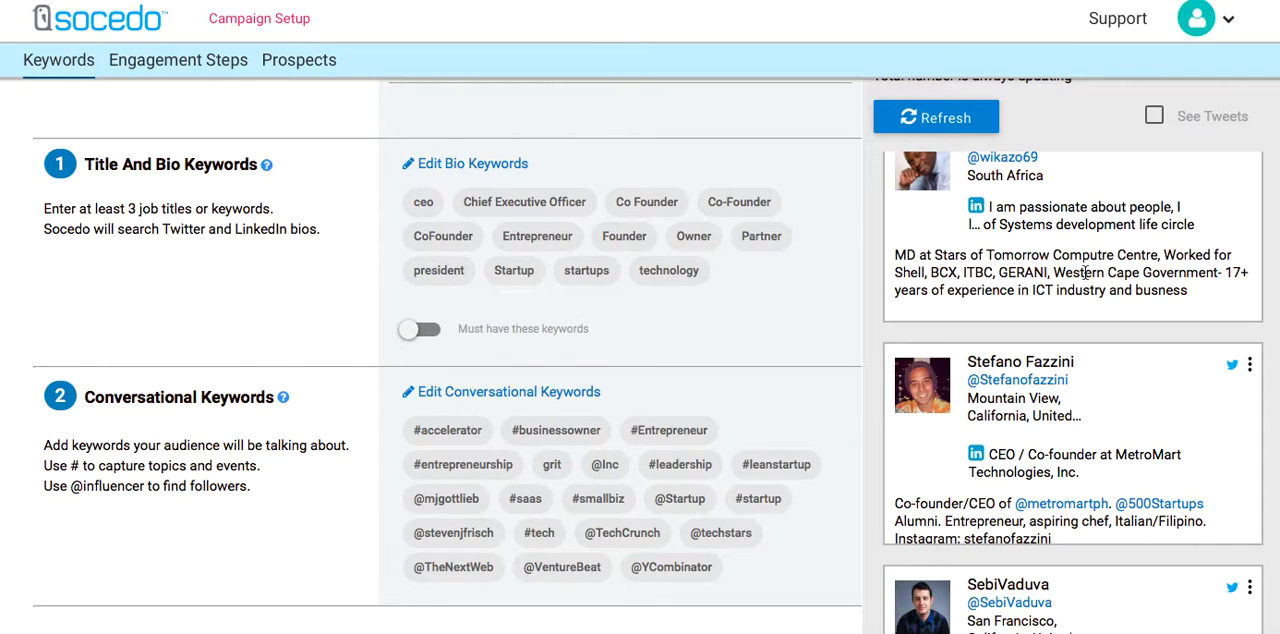
{"action": "scroll", "coordinate": [1086, 272], "scroll_direction": "down", "scroll_amount": 3}
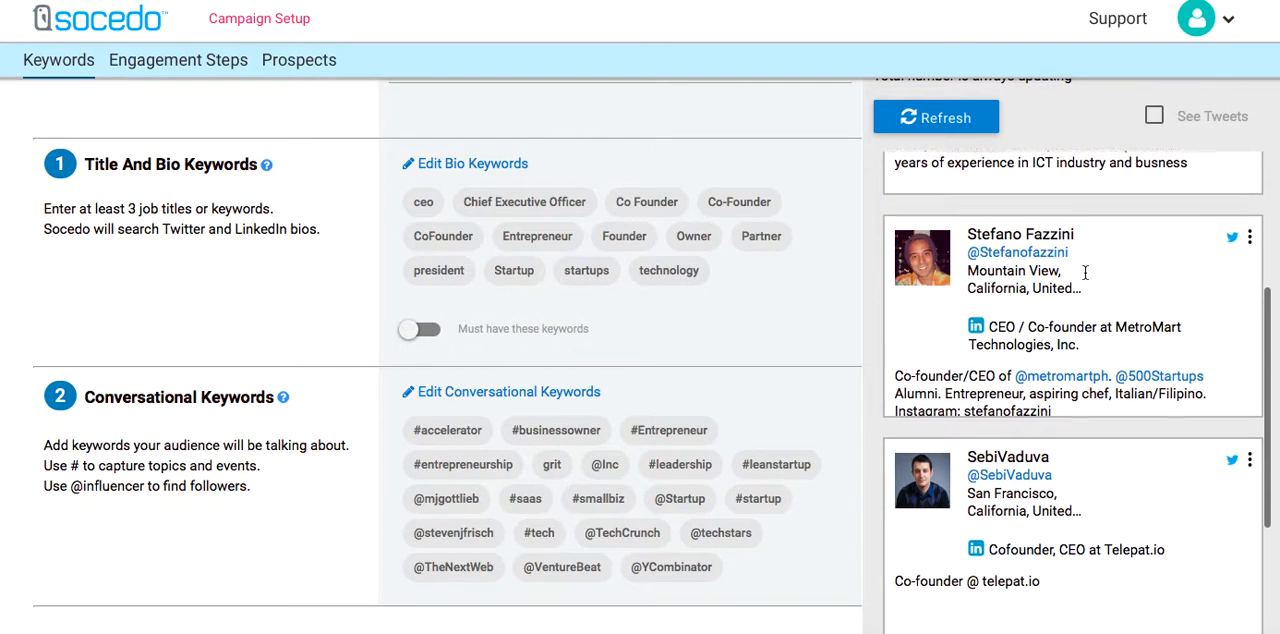
{"action": "scroll", "coordinate": [1118, 262], "scroll_direction": "down", "scroll_amount": 2}
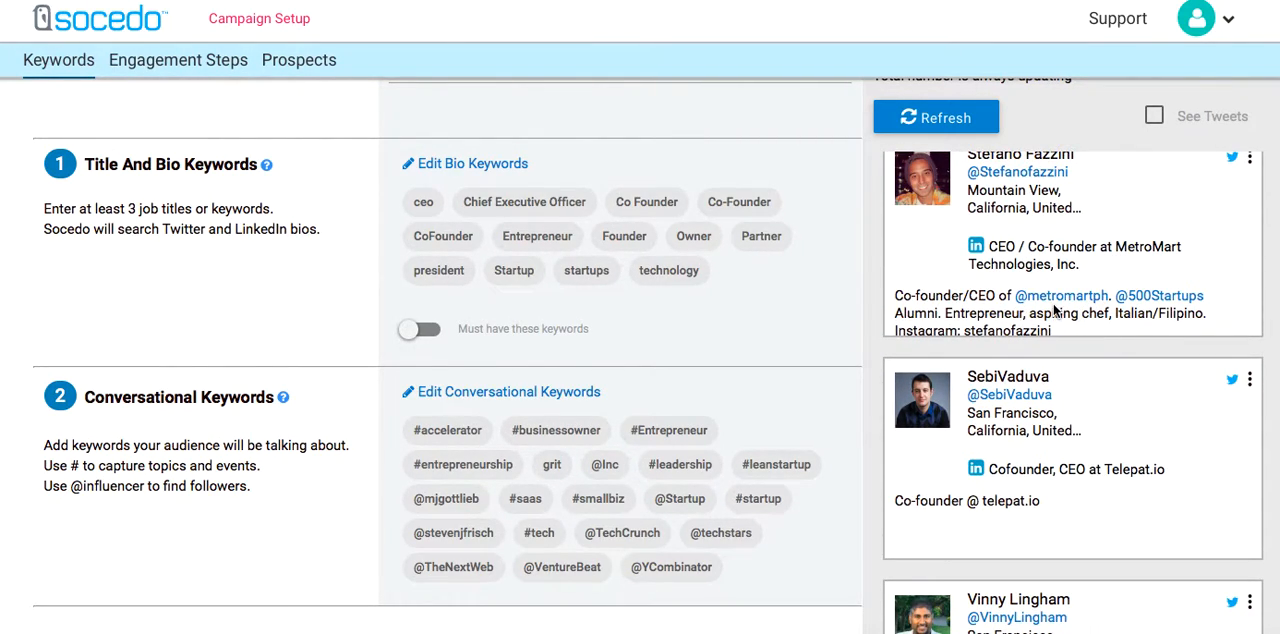
{"action": "scroll", "coordinate": [1146, 305], "scroll_direction": "down", "scroll_amount": 4}
{"action": "scroll", "coordinate": [1086, 292], "scroll_direction": "down", "scroll_amount": 4}
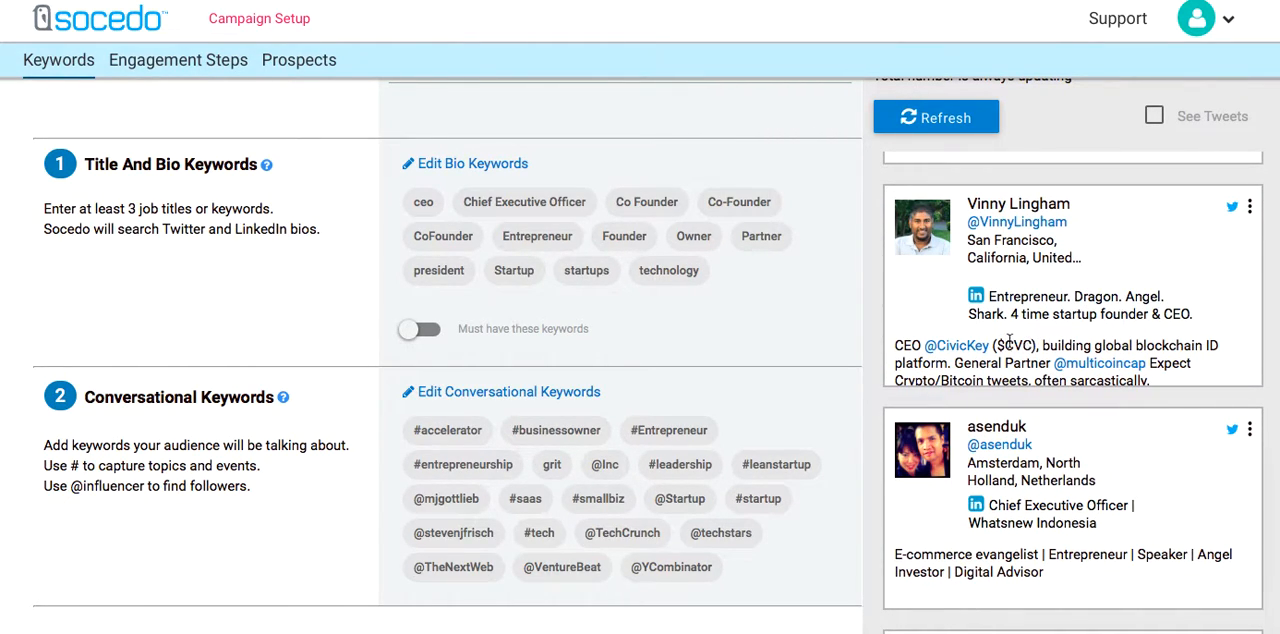
{"action": "scroll", "coordinate": [1015, 352], "scroll_direction": "down", "scroll_amount": 1}
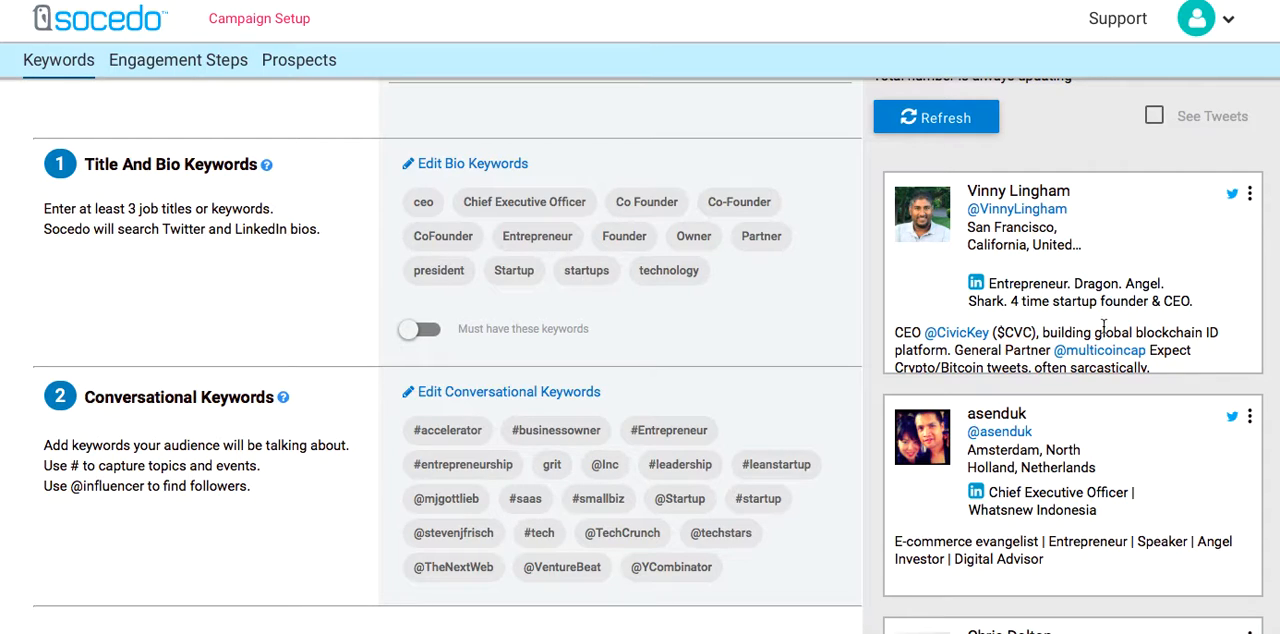
{"action": "scroll", "coordinate": [1155, 332], "scroll_direction": "down", "scroll_amount": 5}
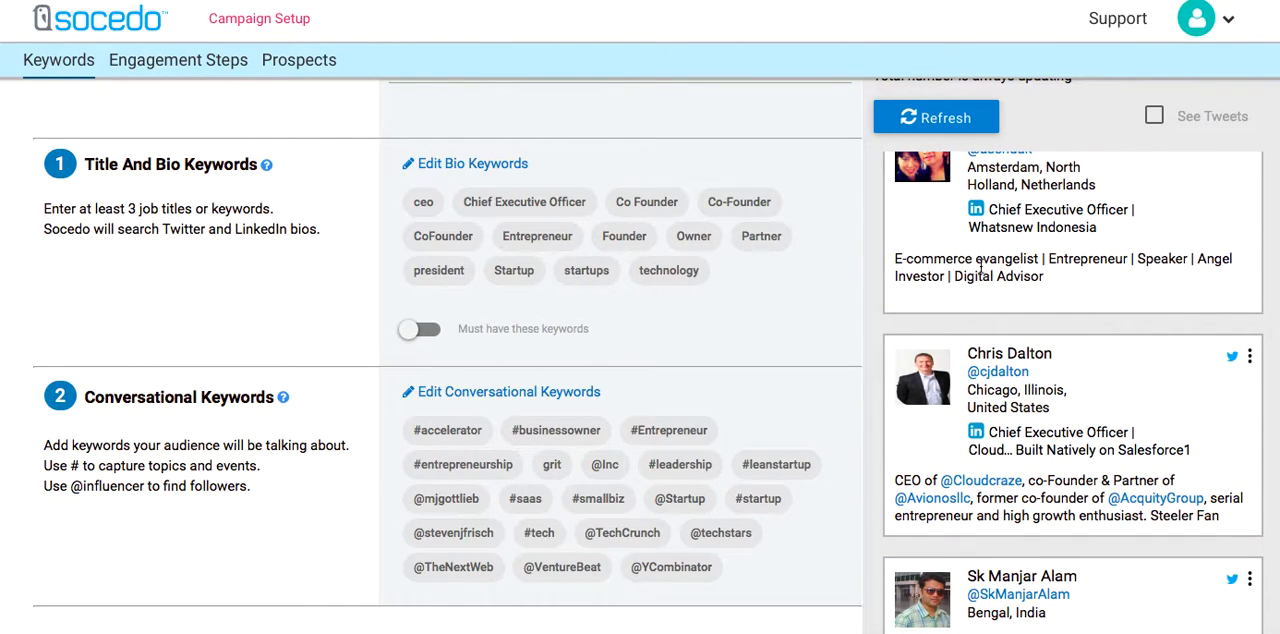
{"action": "scroll", "coordinate": [1008, 270], "scroll_direction": "up", "scroll_amount": 1}
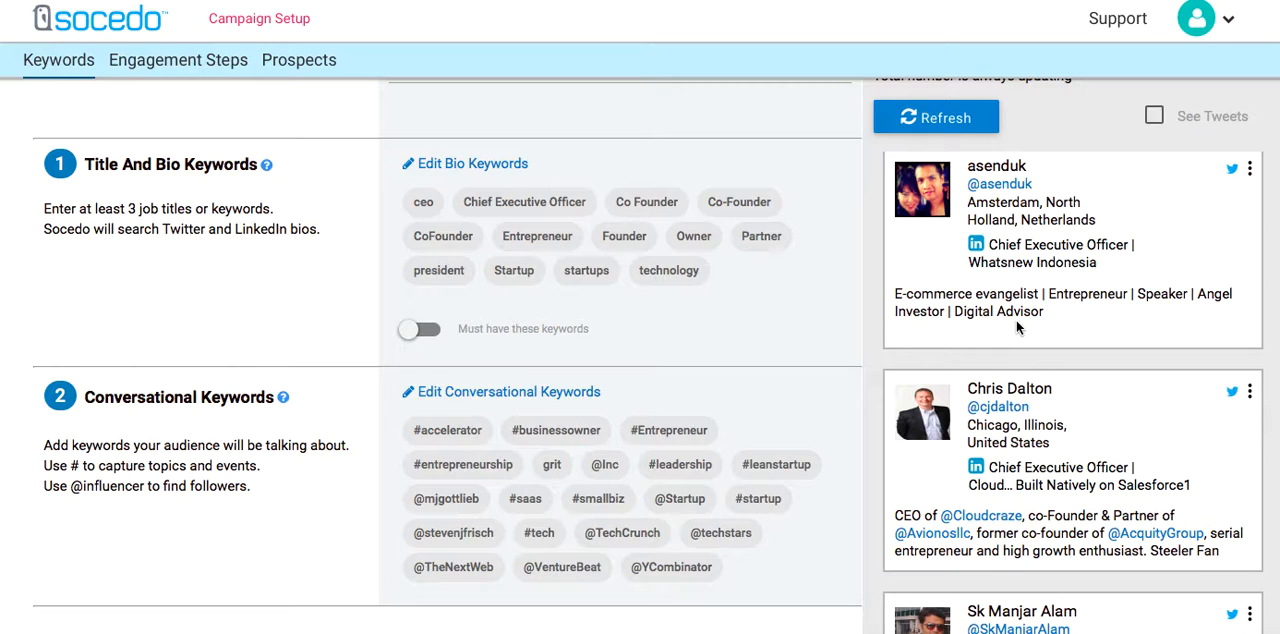
{"action": "scroll", "coordinate": [1016, 319], "scroll_direction": "down", "scroll_amount": 5}
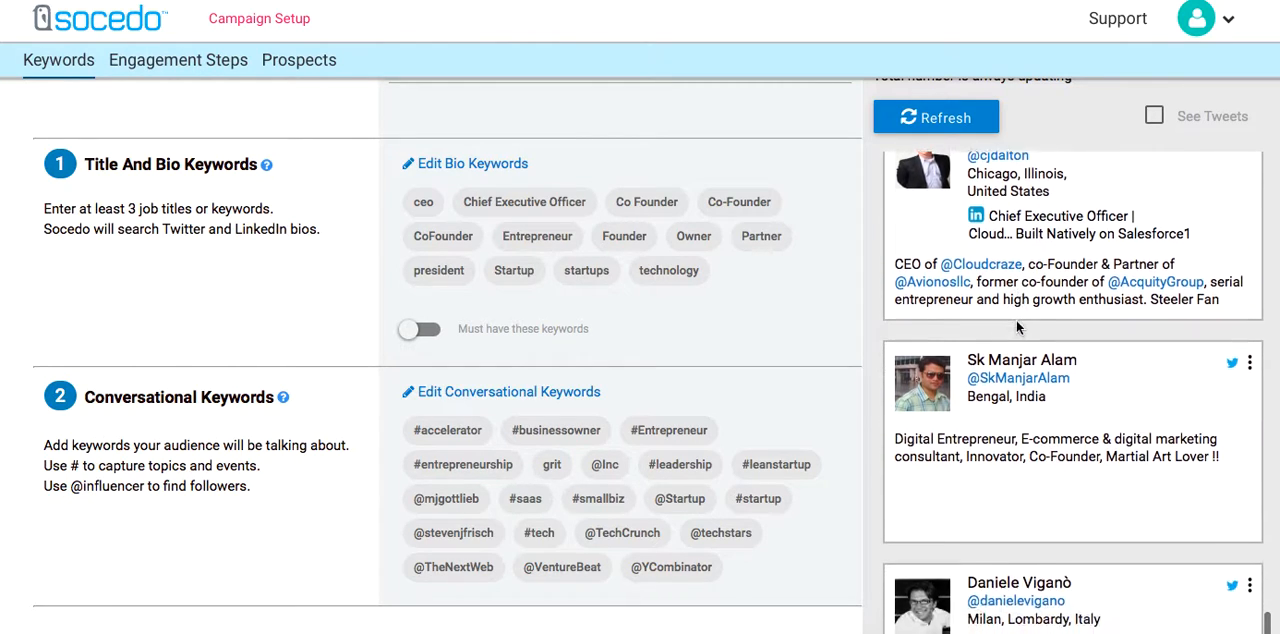
{"action": "scroll", "coordinate": [1050, 285], "scroll_direction": "down", "scroll_amount": 8}
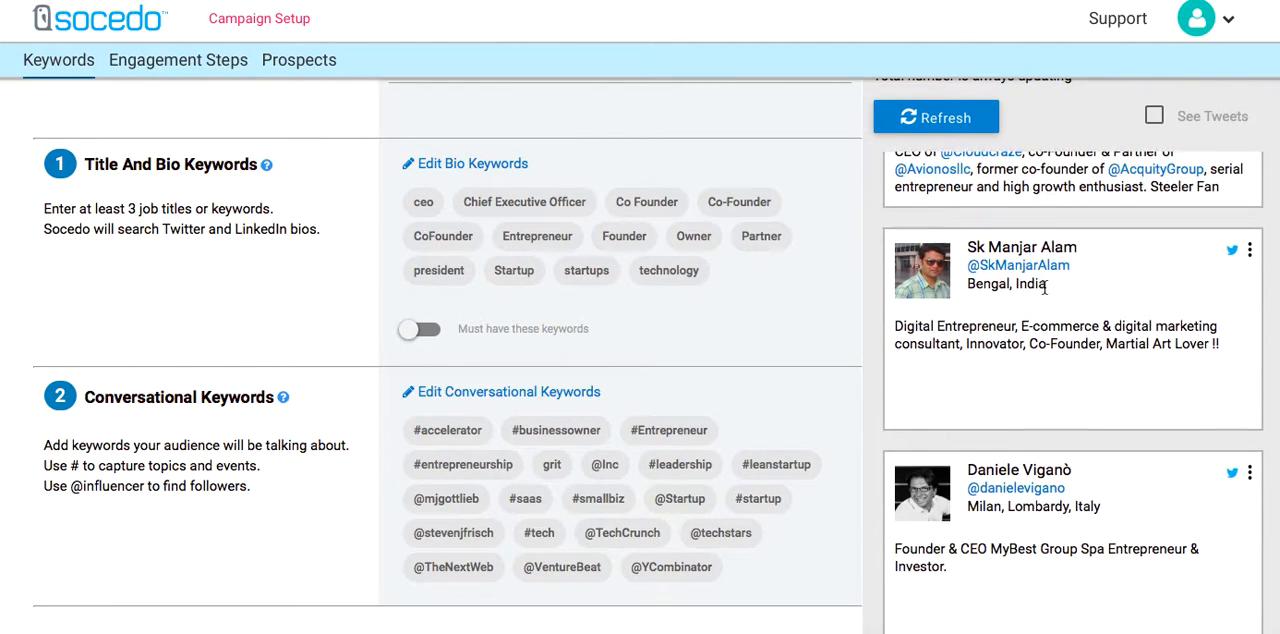
{"action": "scroll", "coordinate": [1044, 287], "scroll_direction": "down", "scroll_amount": 3}
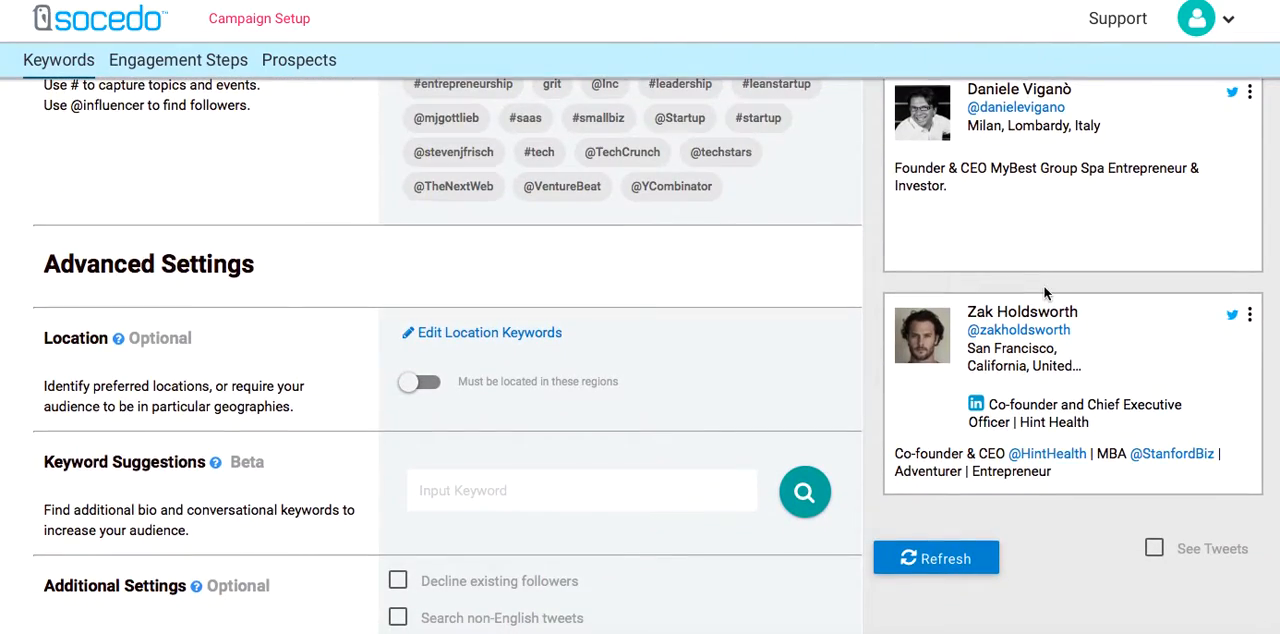
{"action": "scroll", "coordinate": [1044, 287], "scroll_direction": "up", "scroll_amount": 15}
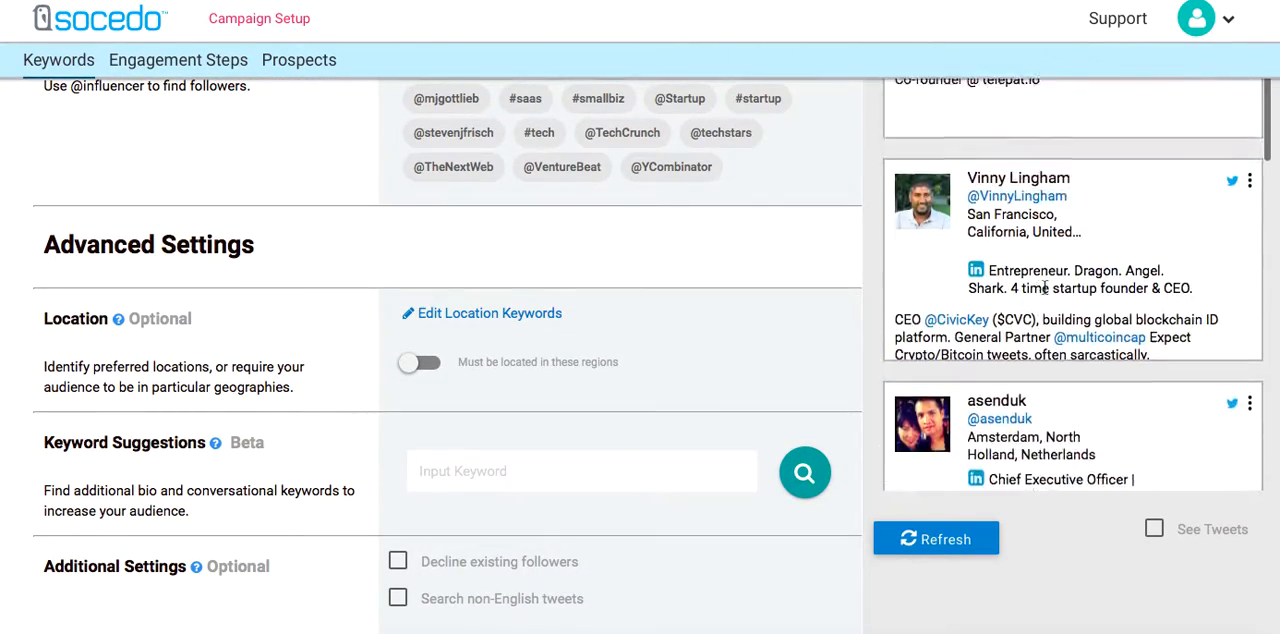
{"action": "scroll", "coordinate": [1044, 287], "scroll_direction": "up", "scroll_amount": 10}
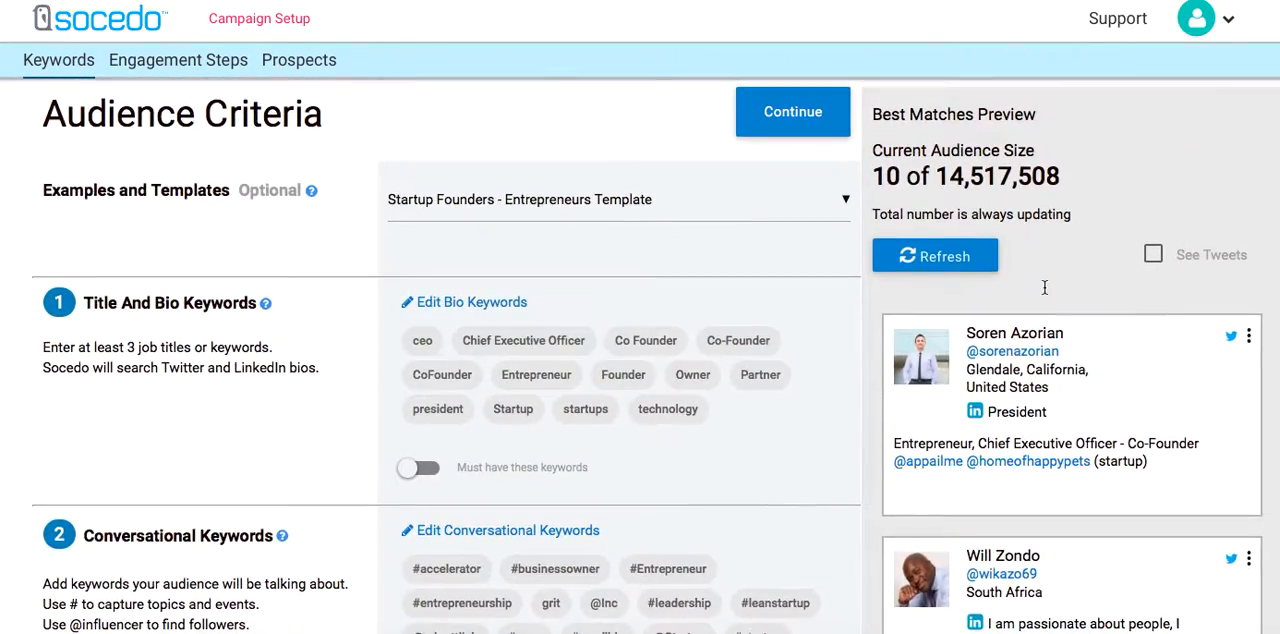
{"action": "scroll", "coordinate": [987, 178], "scroll_direction": "down", "scroll_amount": 1}
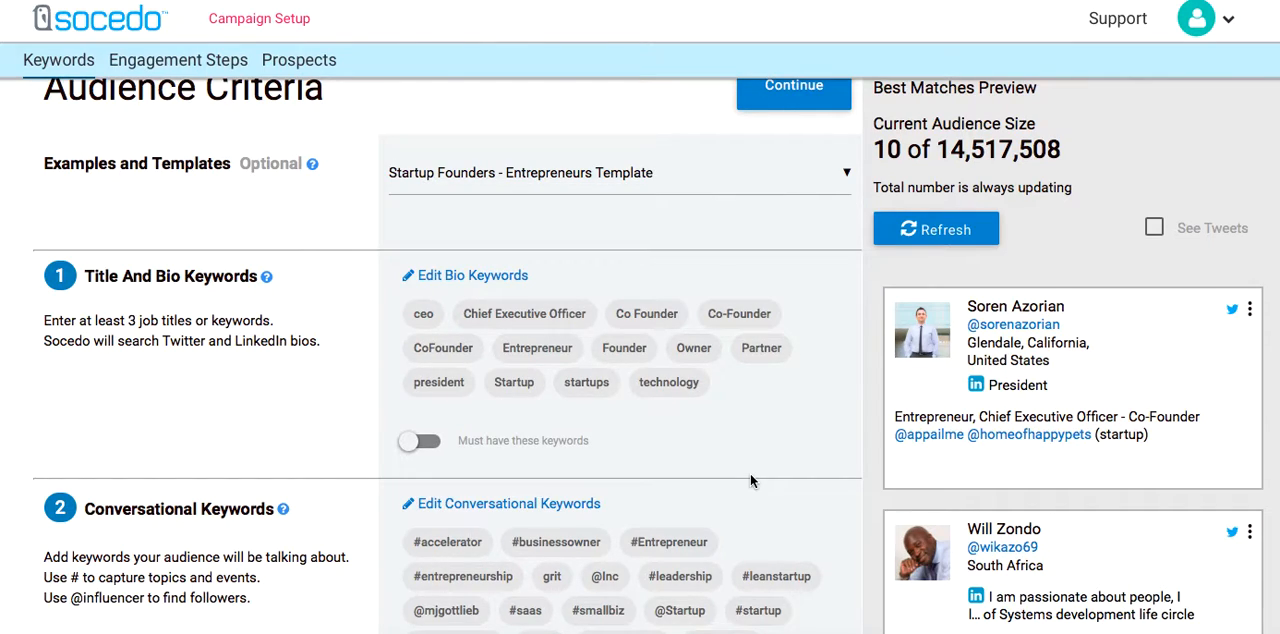
{"action": "scroll", "coordinate": [750, 481], "scroll_direction": "down", "scroll_amount": 3}
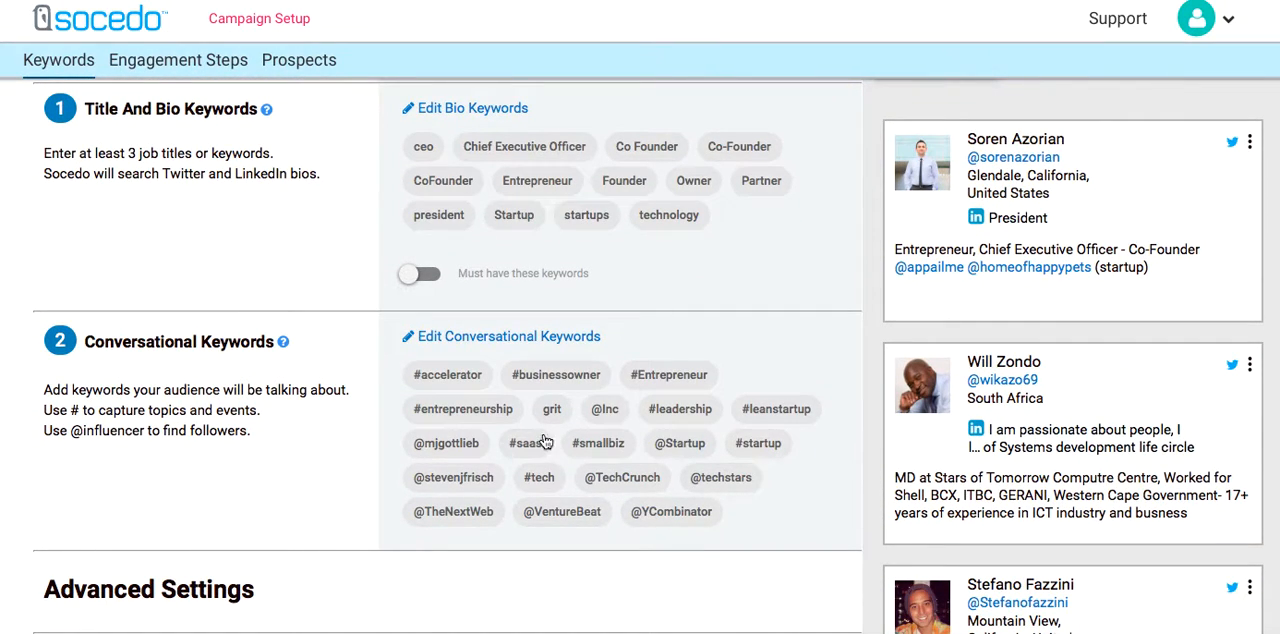